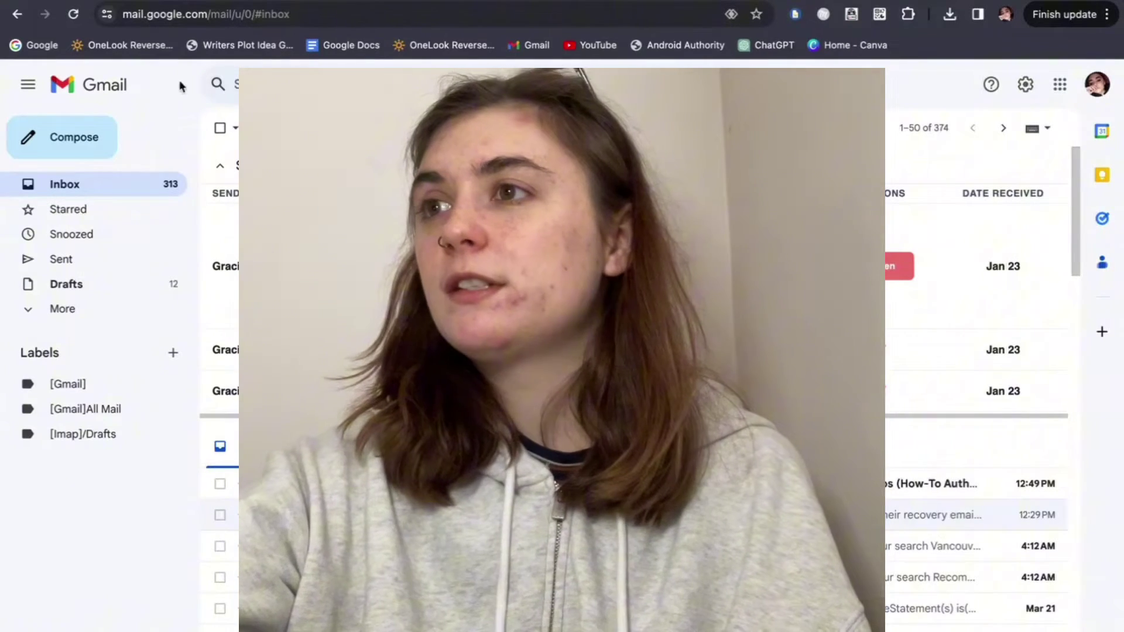
Step: Start a new message, add a Bcc line with 'gra' typed, and open its contact picker
left_click(72, 137)
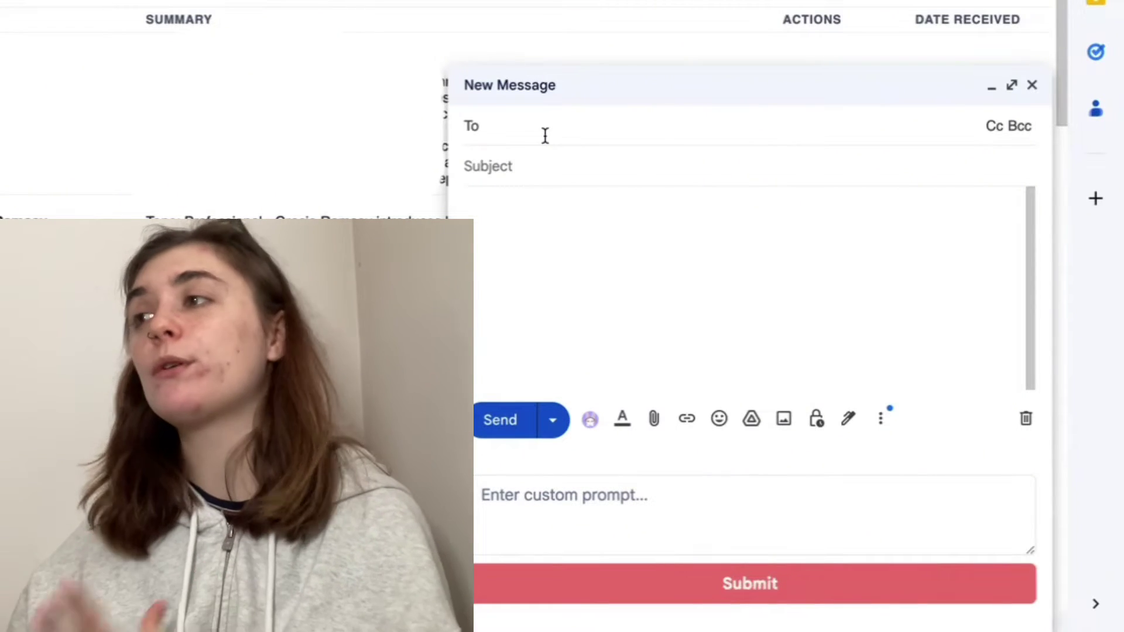
left_click(1019, 129)
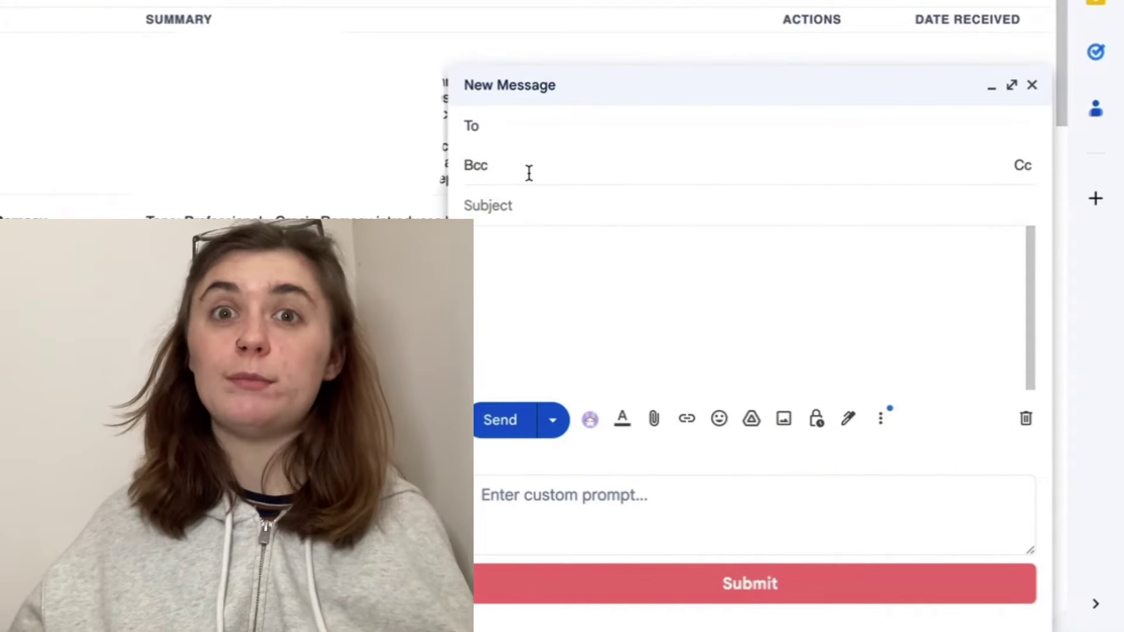
type("gra")
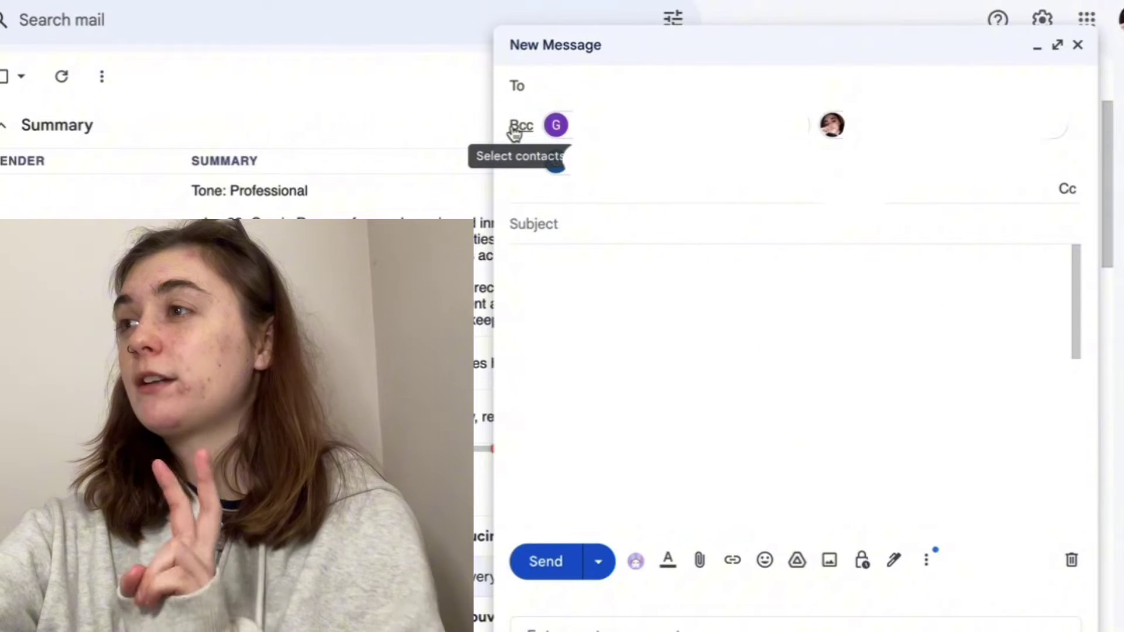
left_click(514, 130)
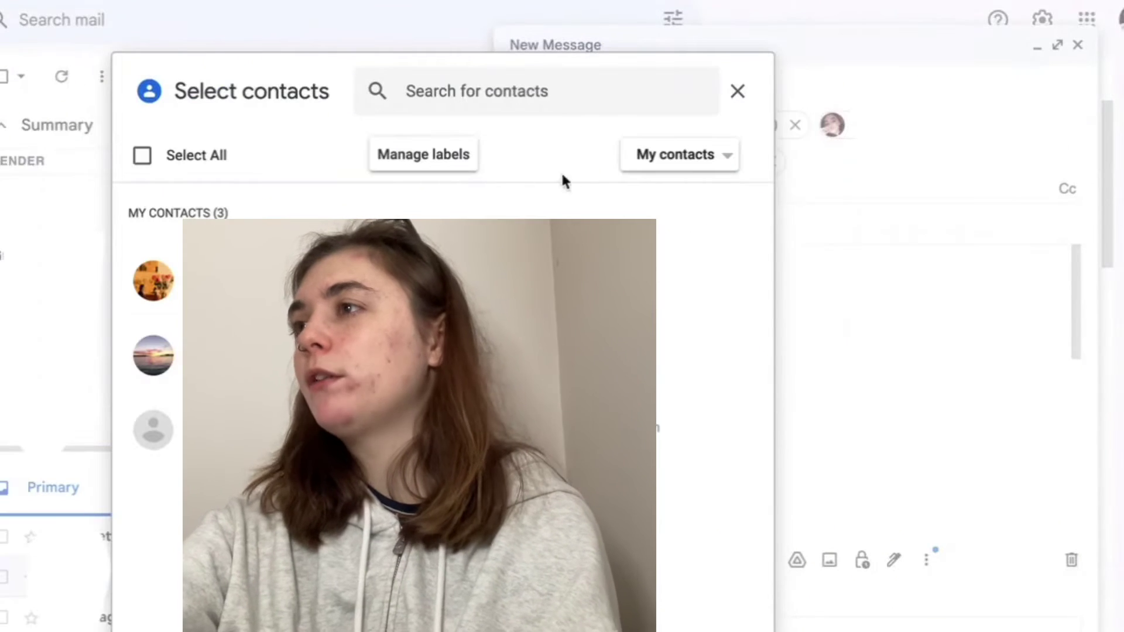
Step: Switch the contact picker from My contacts to All contacts and browse the 248 entries
left_click(726, 158)
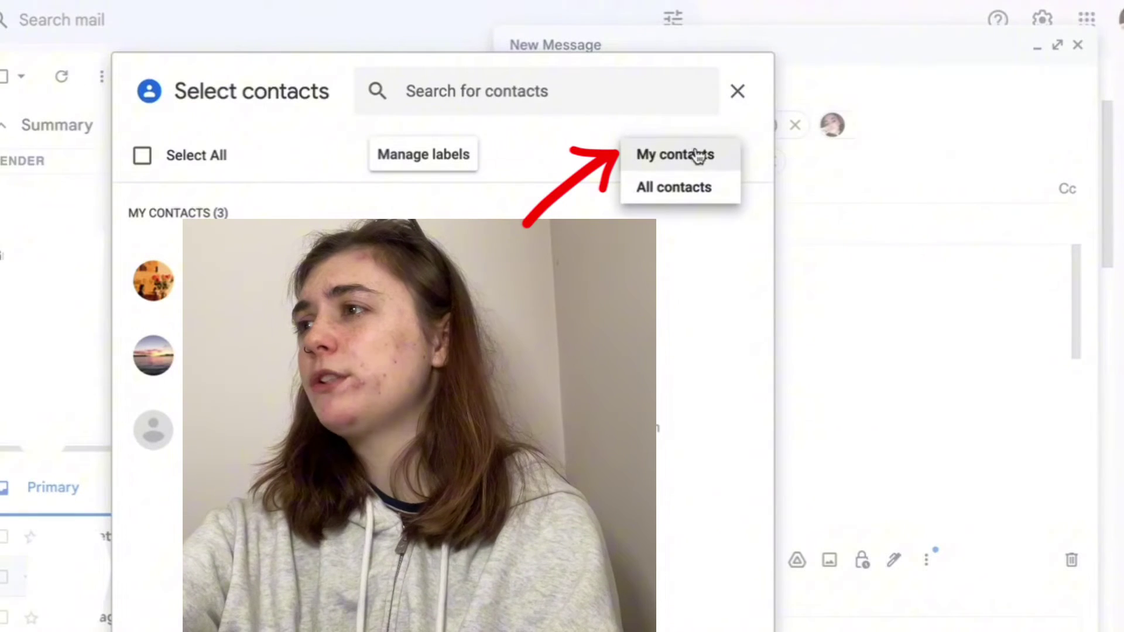
left_click(669, 196)
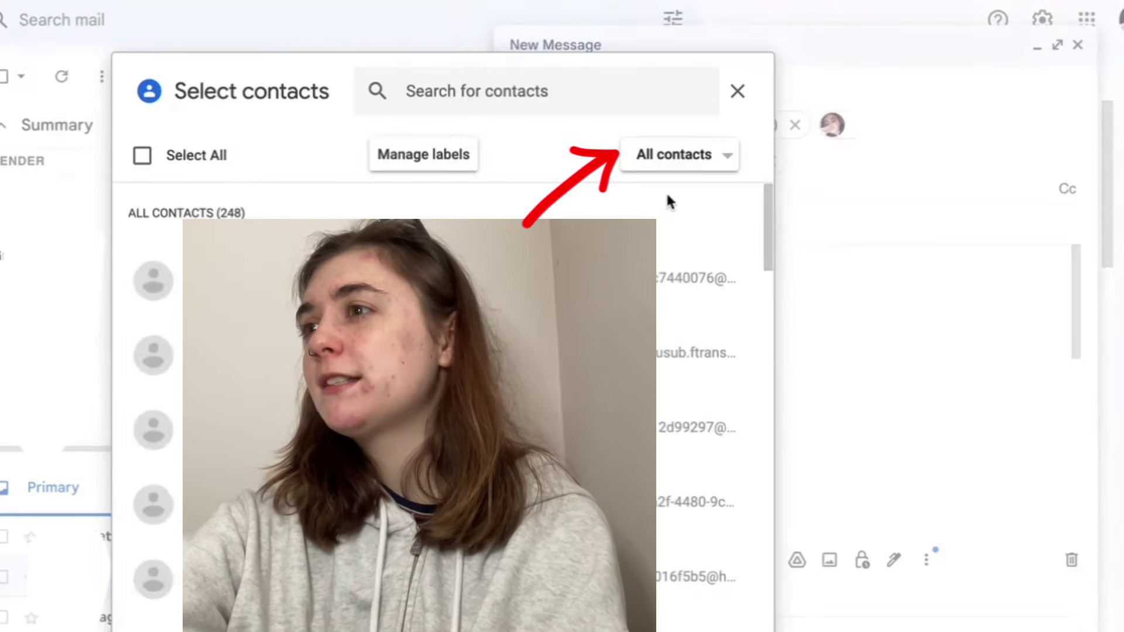
scroll(410, 468, "down", 3)
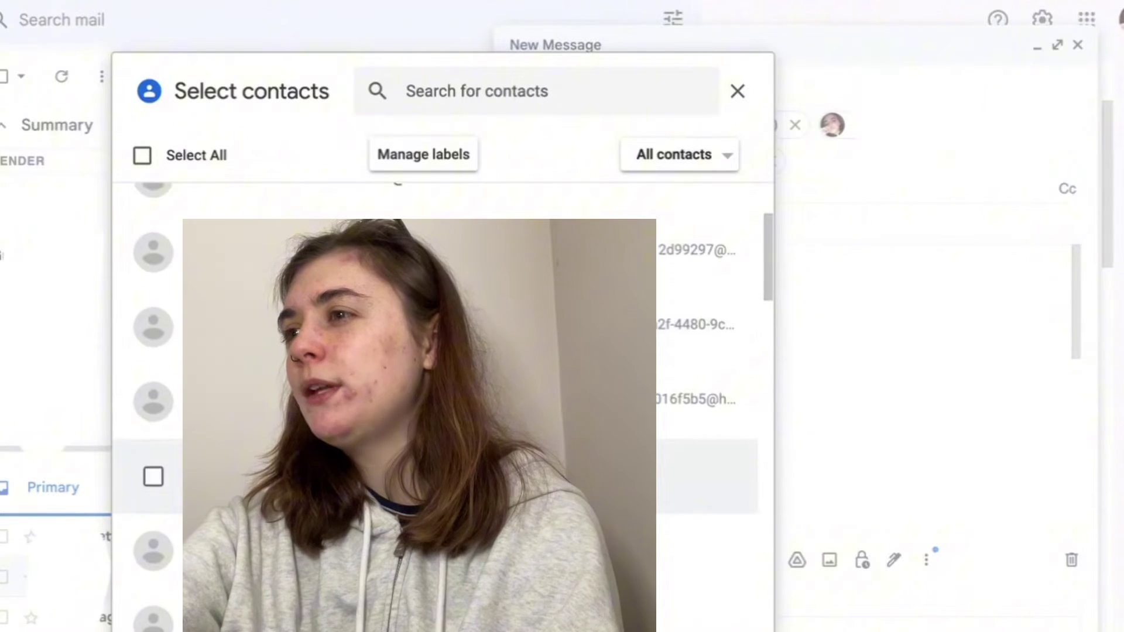
scroll(409, 421, "down", 2)
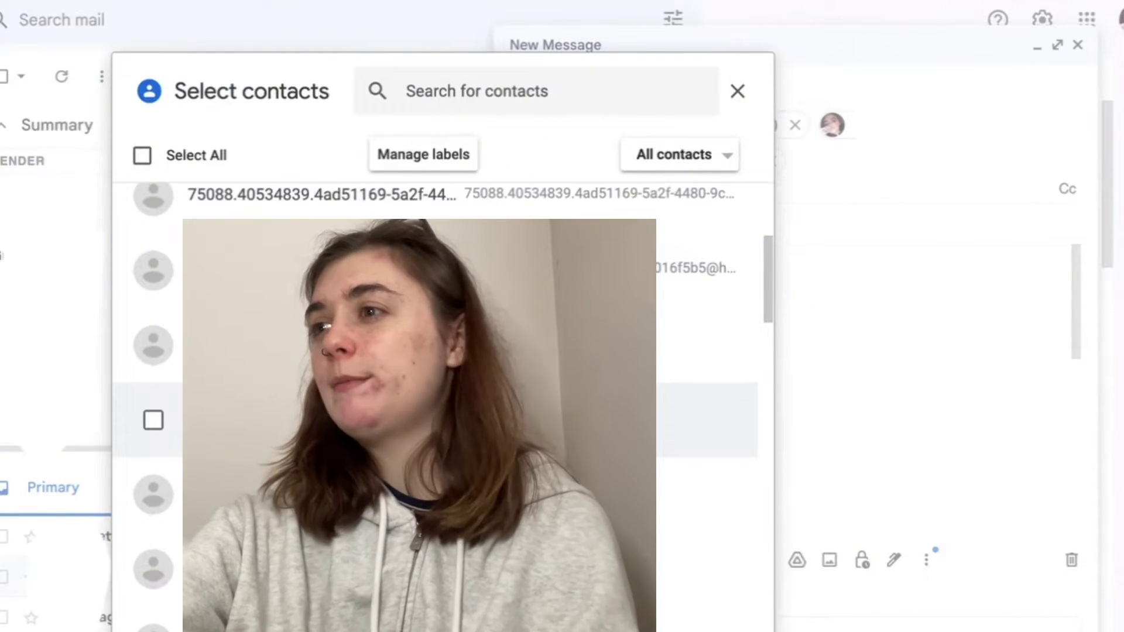
scroll(439, 410, "up", 5)
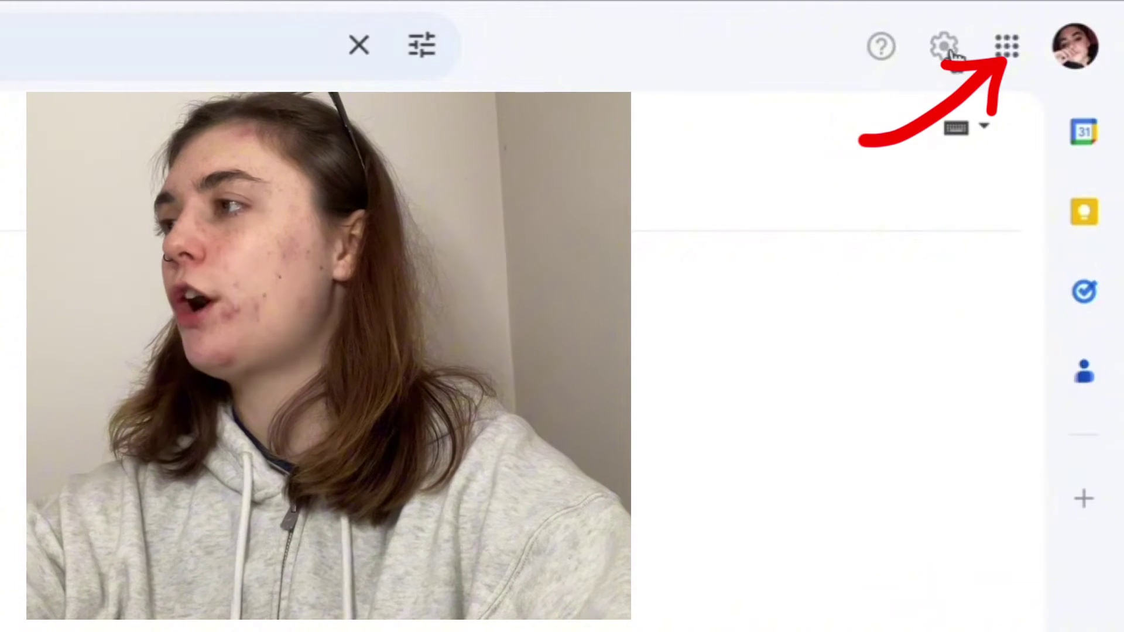
Step: Go to Google Contacts from the Google apps grid
left_click(1006, 48)
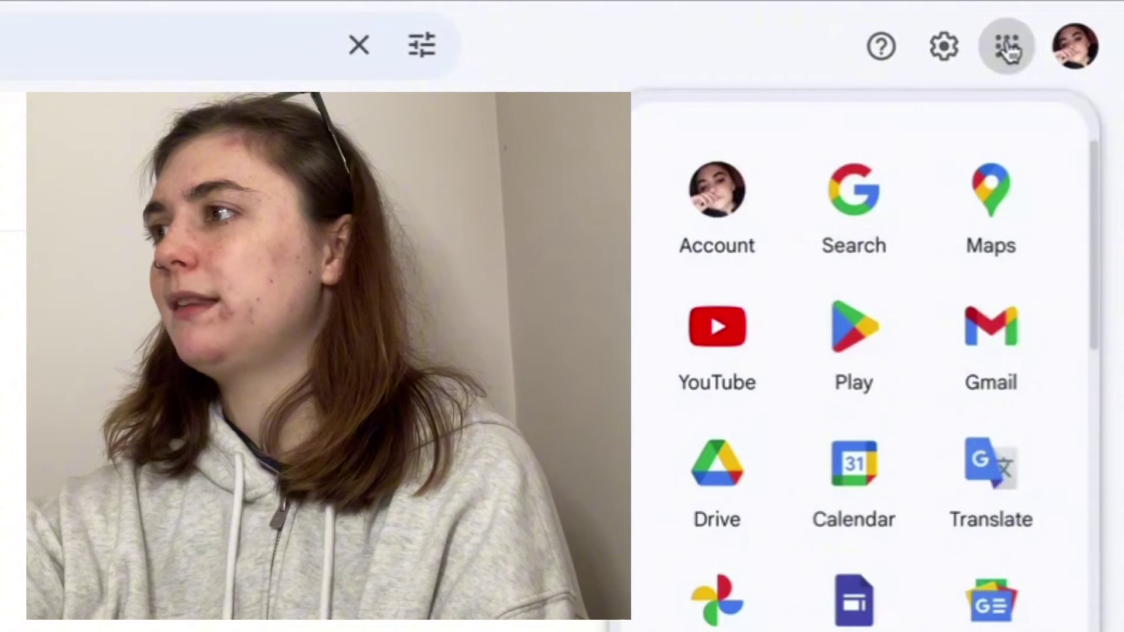
scroll(854, 376, "down", 1)
scroll(855, 377, "down", 8)
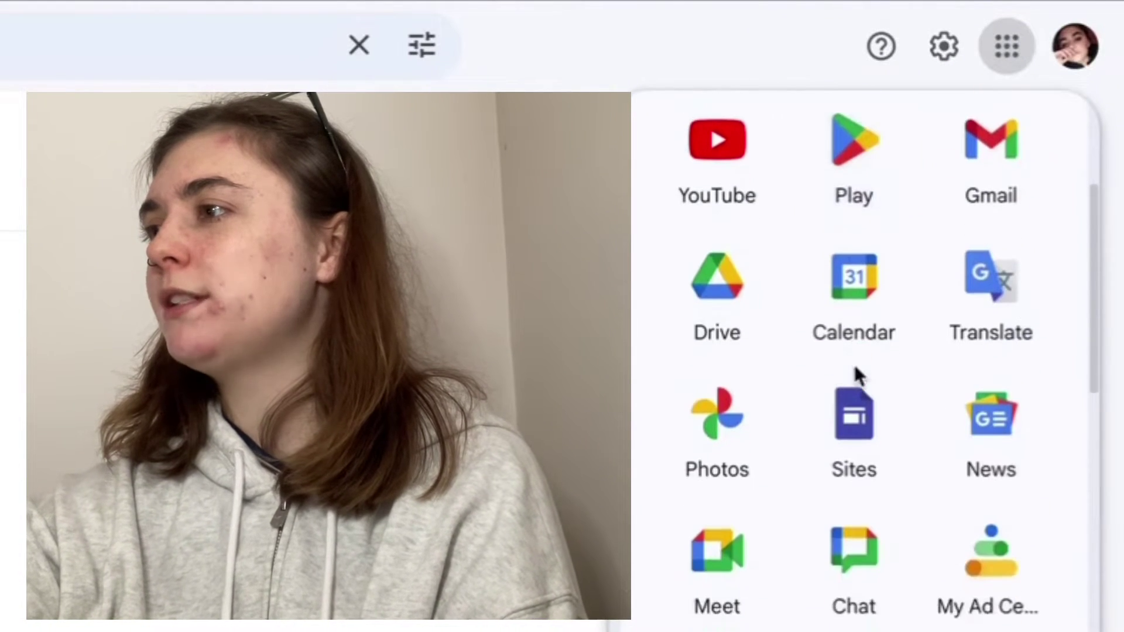
scroll(856, 374, "down", 2)
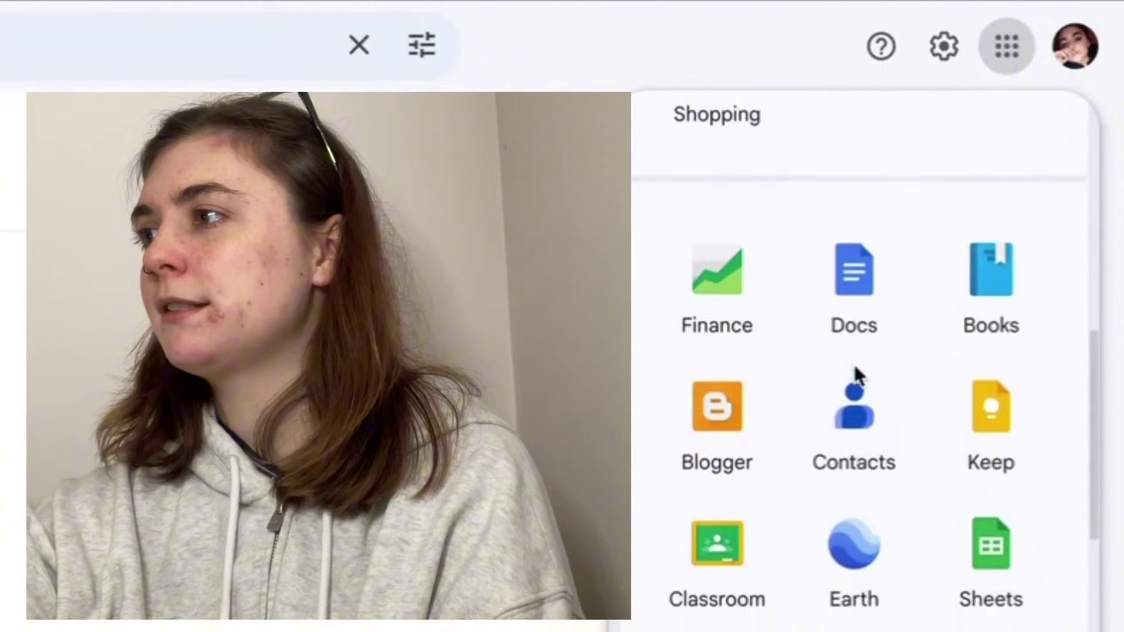
left_click(866, 402)
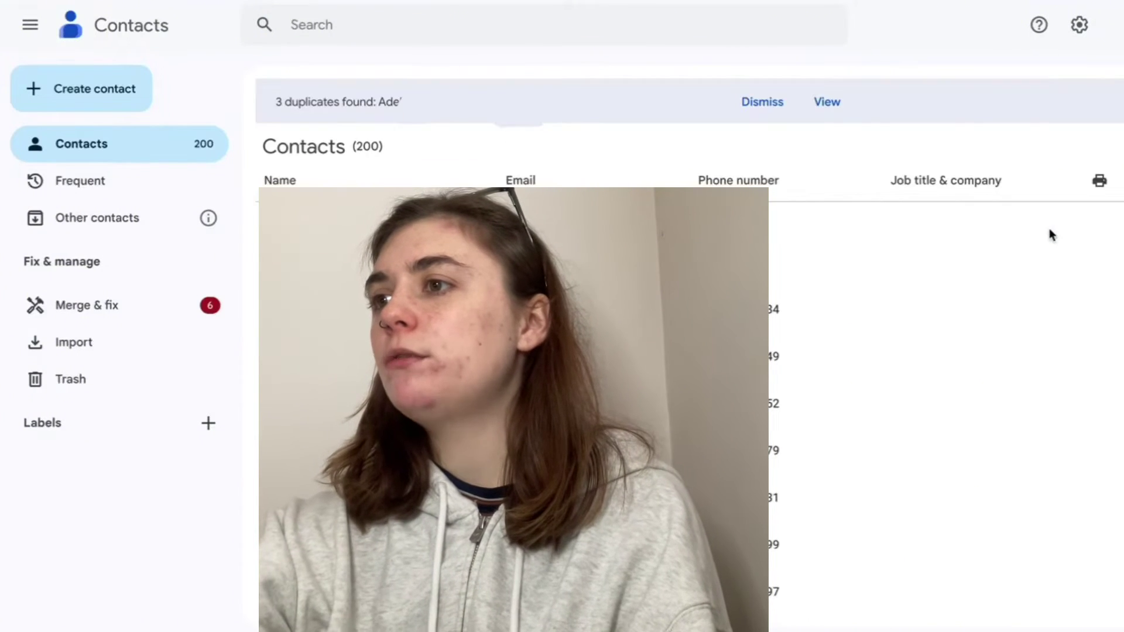
Step: Create a new contact label named 'work colleagues'
left_click(209, 424)
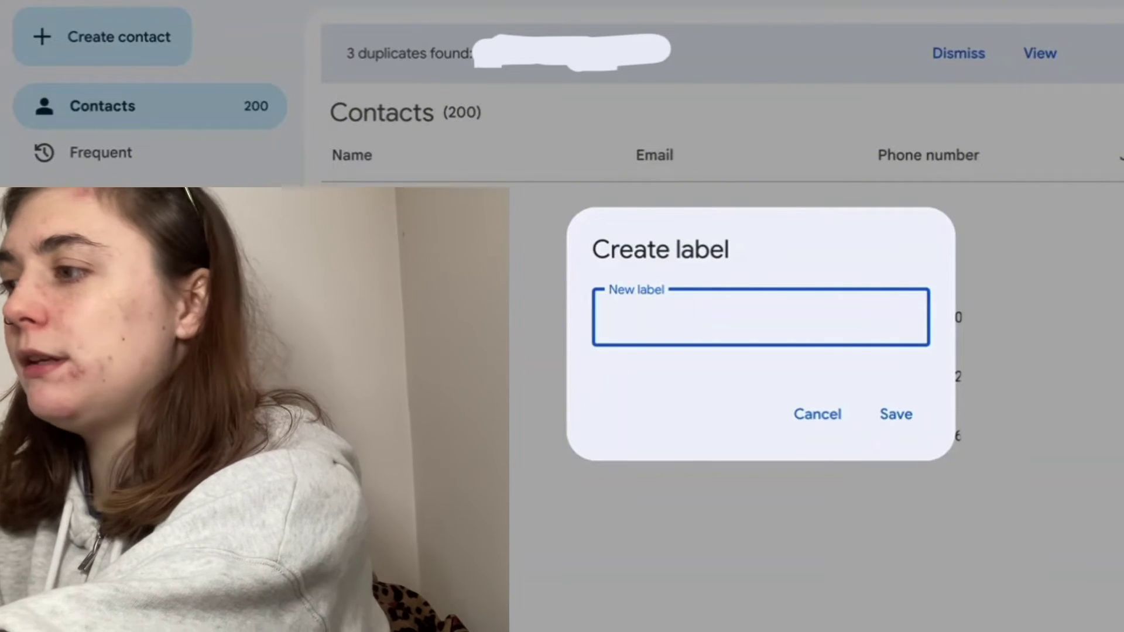
type("work colleagues")
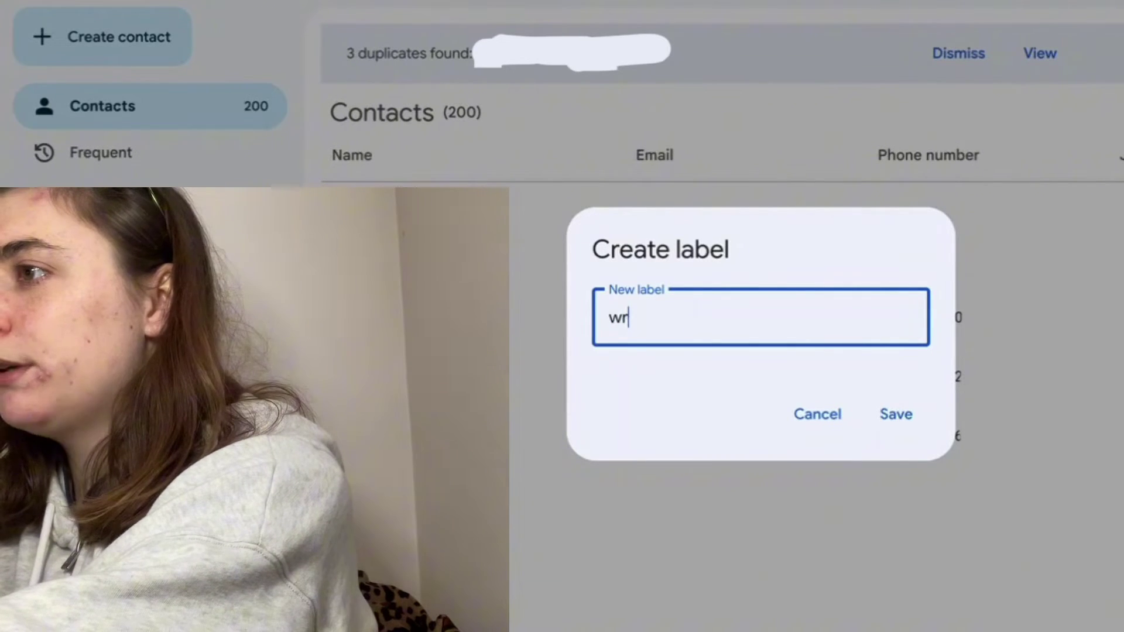
left_click(895, 415)
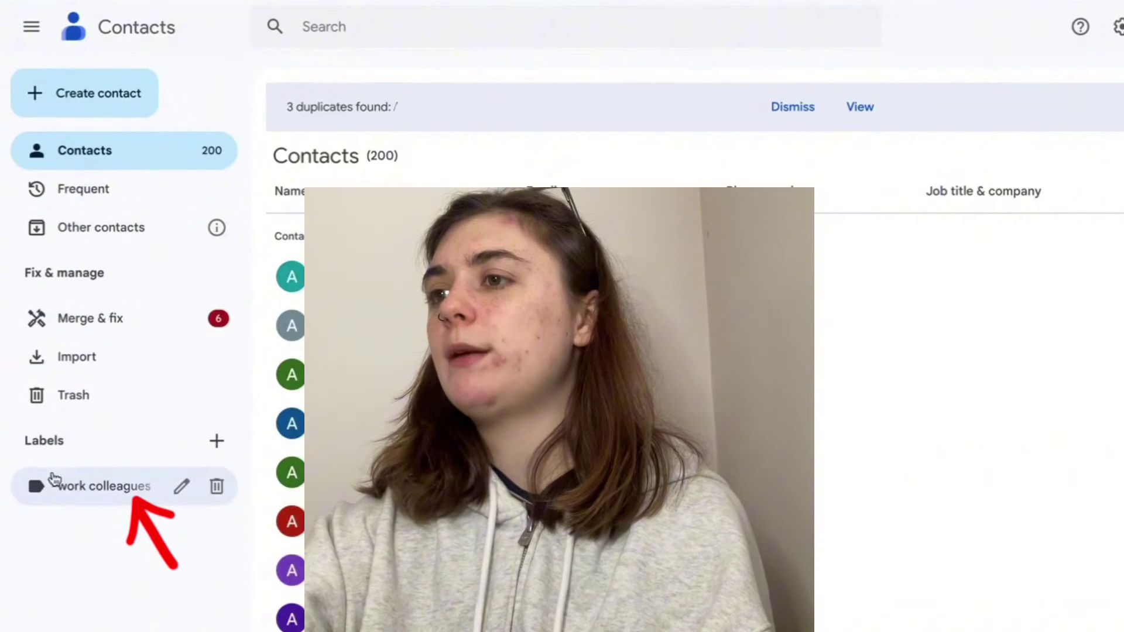
mouse_move(104, 475)
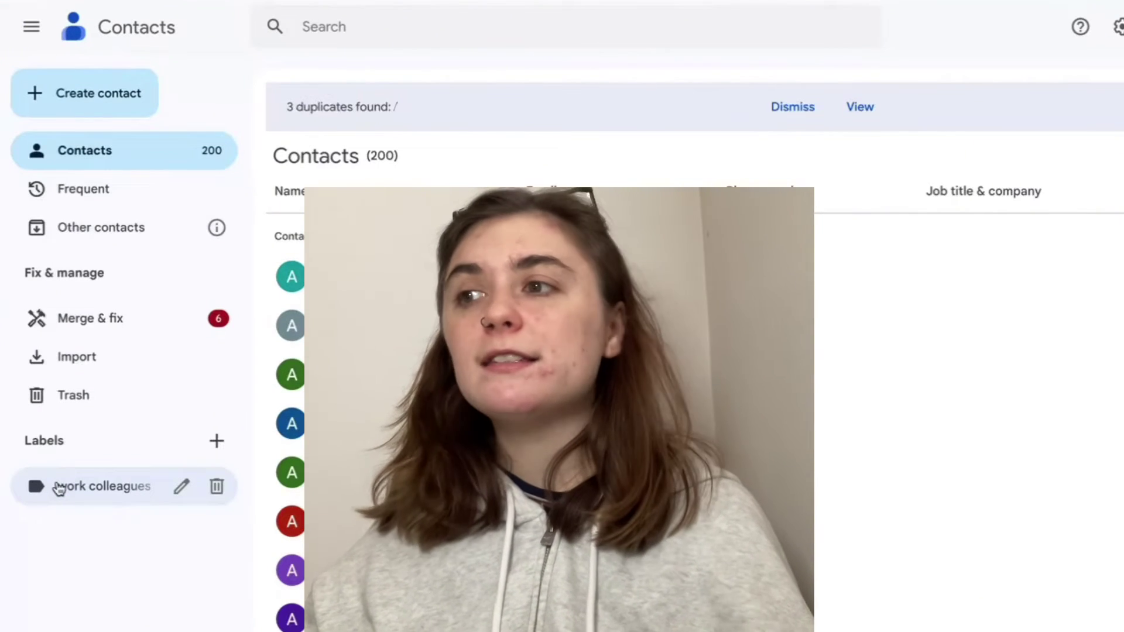
scroll(289, 491, "down", 1)
scroll(289, 492, "down", 1)
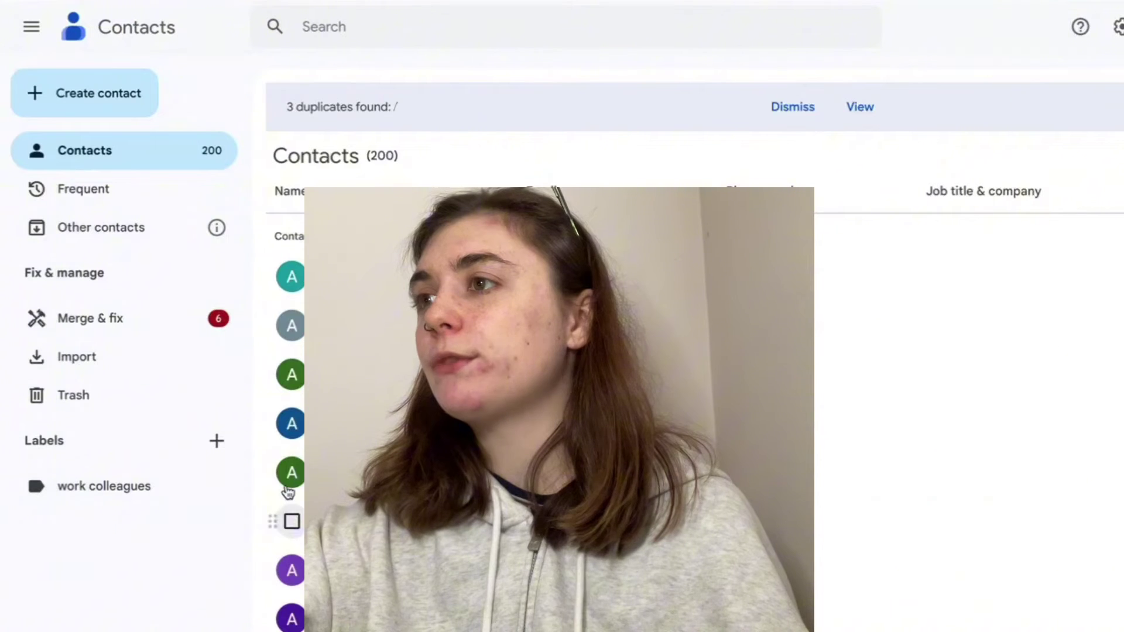
scroll(288, 410, "down", 4)
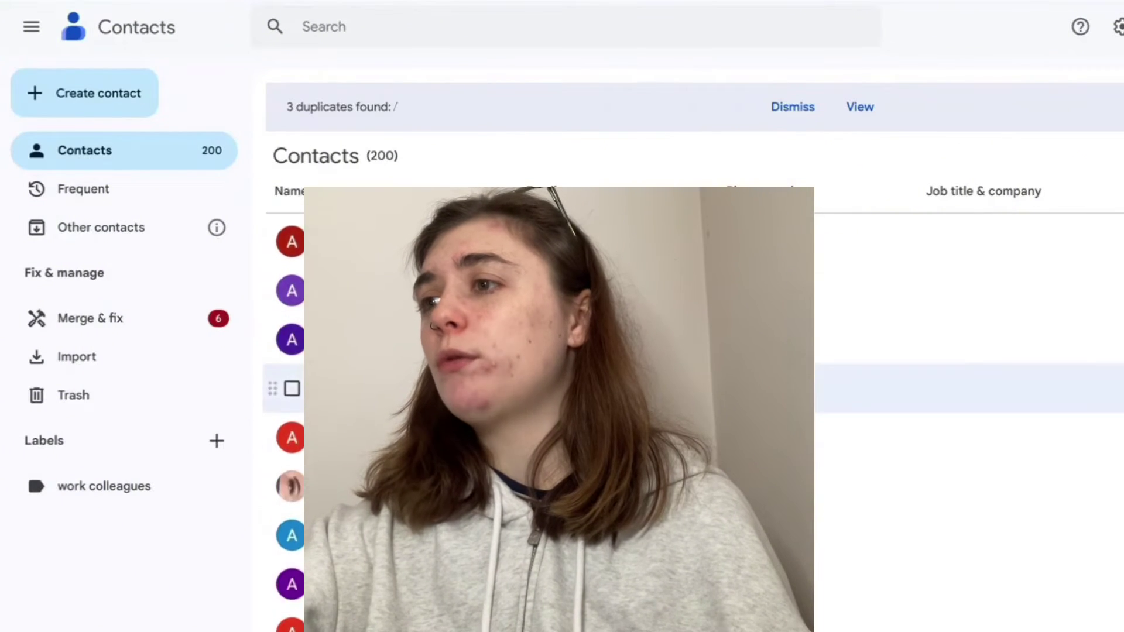
scroll(289, 586, "up", 5)
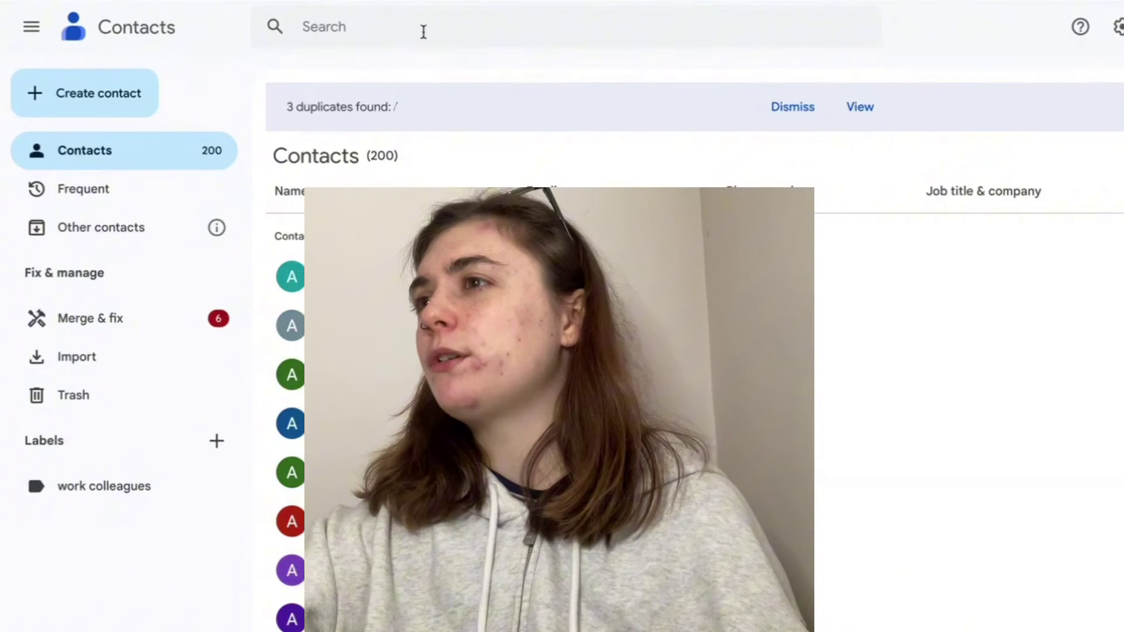
Step: Apply the work colleagues label to the J contact
left_click(377, 18)
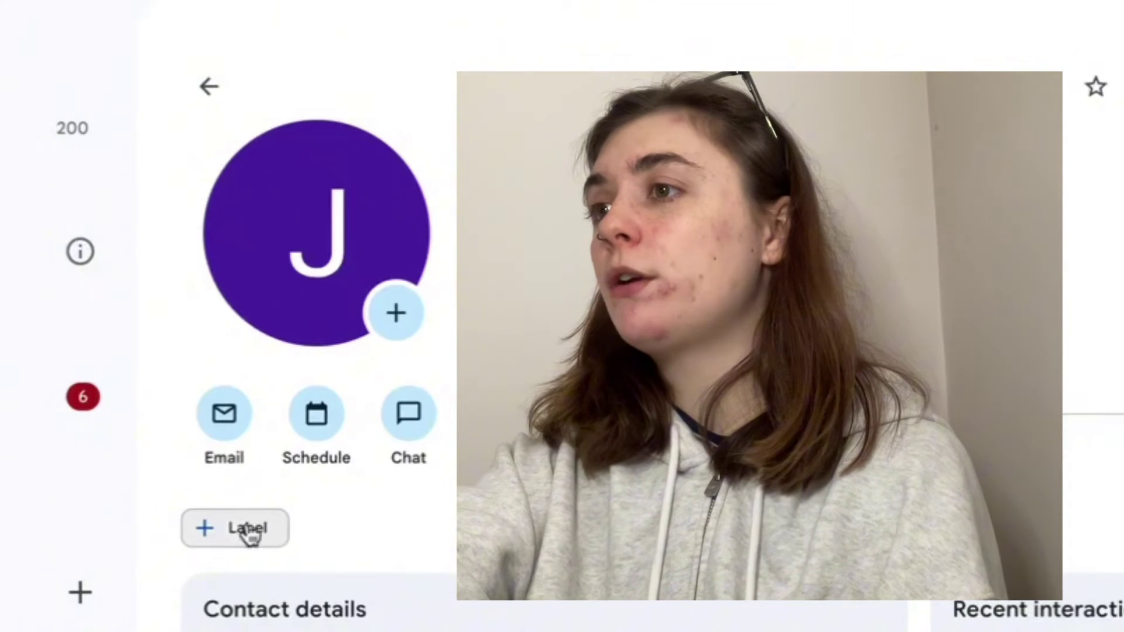
left_click(222, 530)
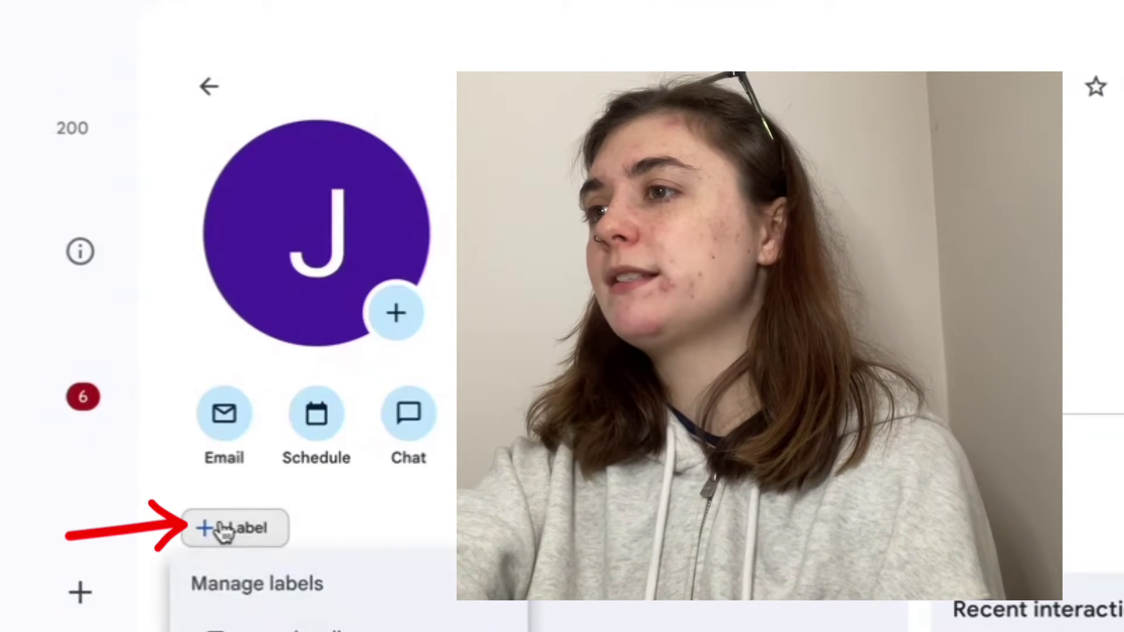
left_click(251, 518)
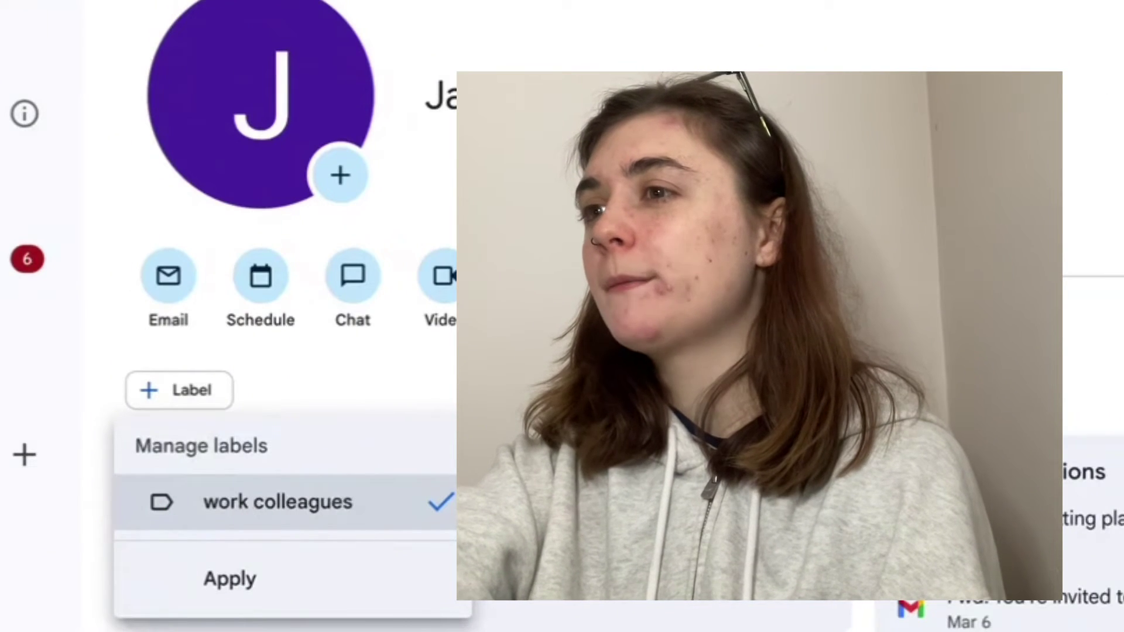
left_click(229, 579)
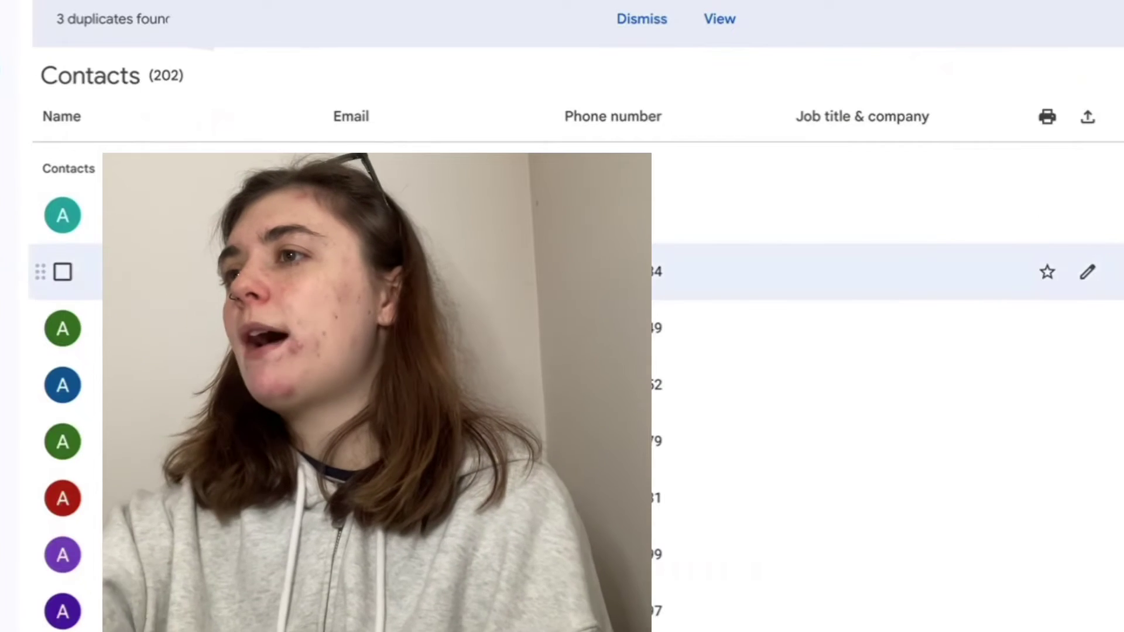
Step: Select the first contact in the list and add it to work colleagues via Manage labels
left_click(63, 217)
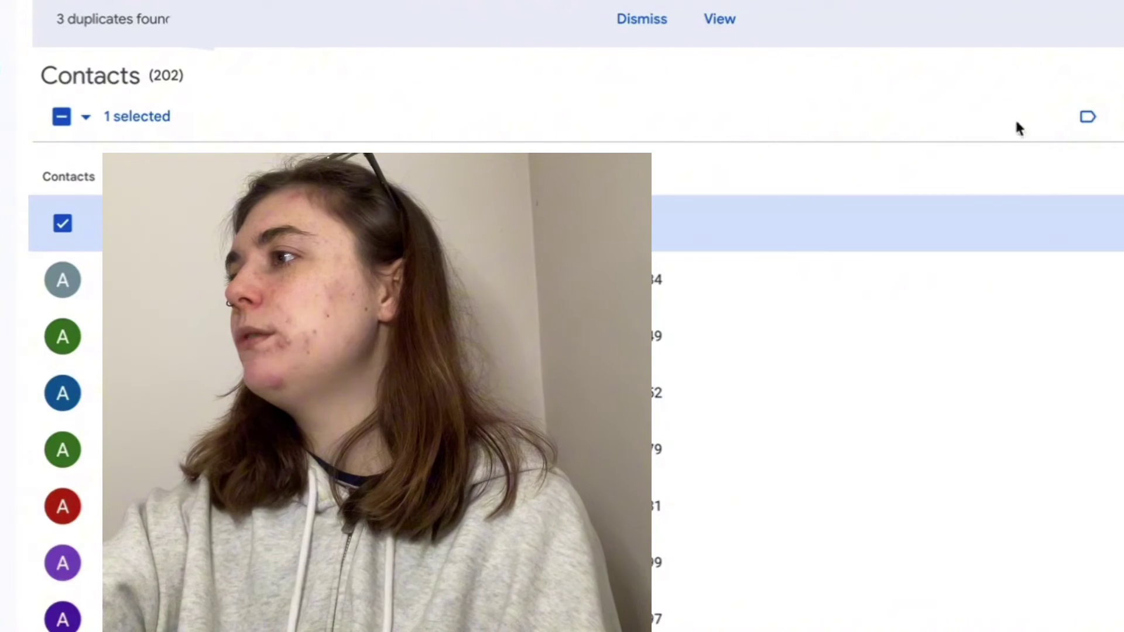
left_click(1087, 120)
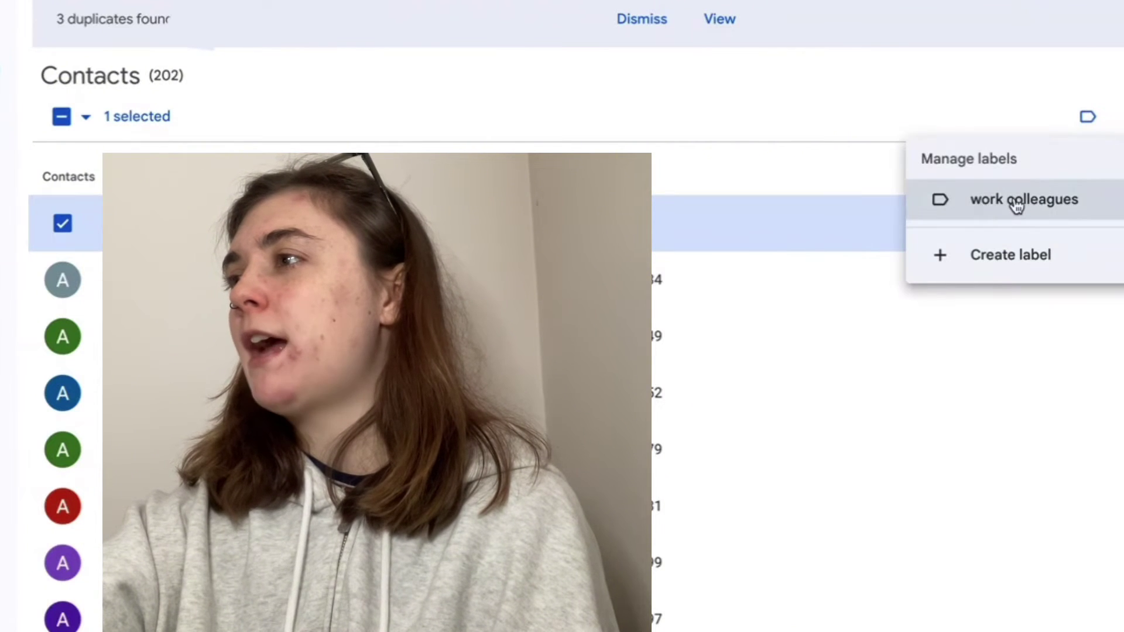
left_click(1016, 205)
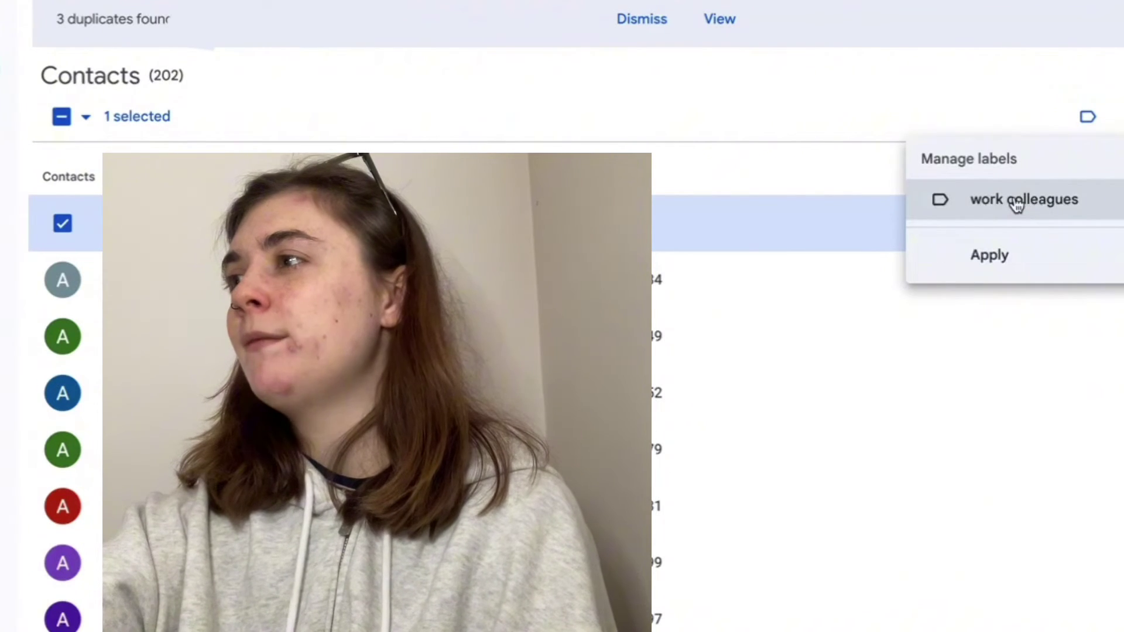
left_click(996, 252)
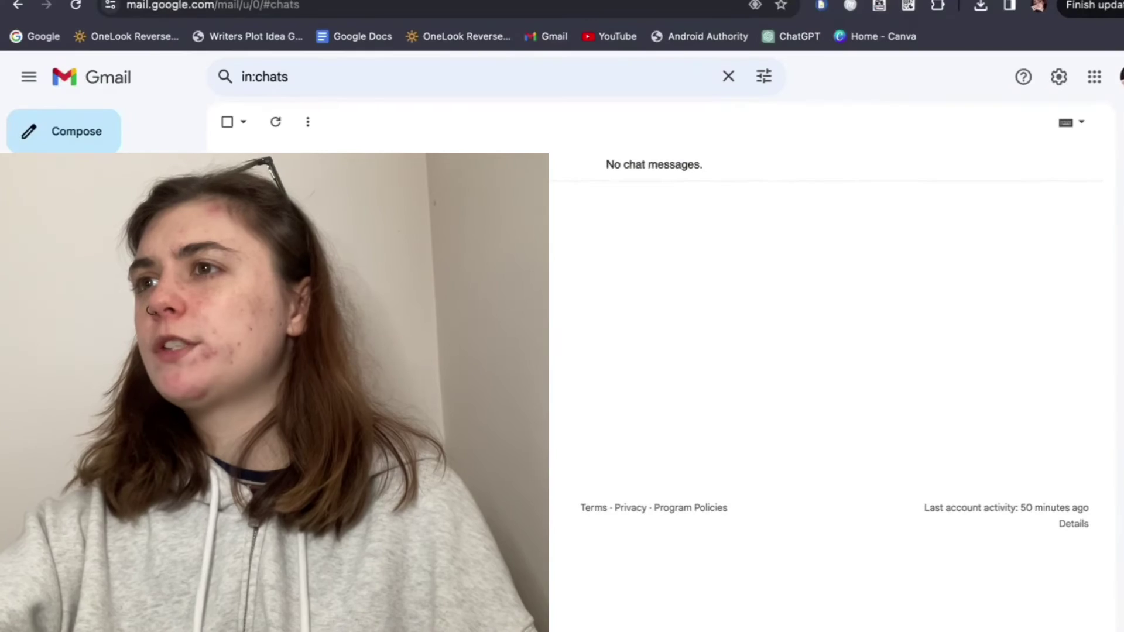
Step: Address a new message to the work colleagues group, then close it without sending
left_click(71, 133)
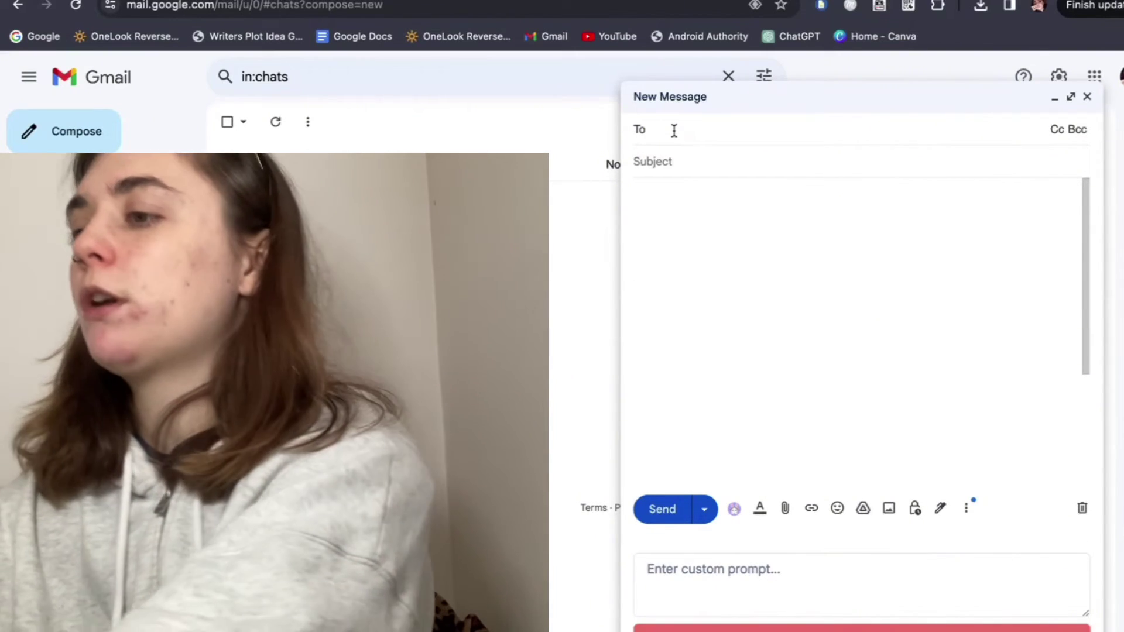
type("work")
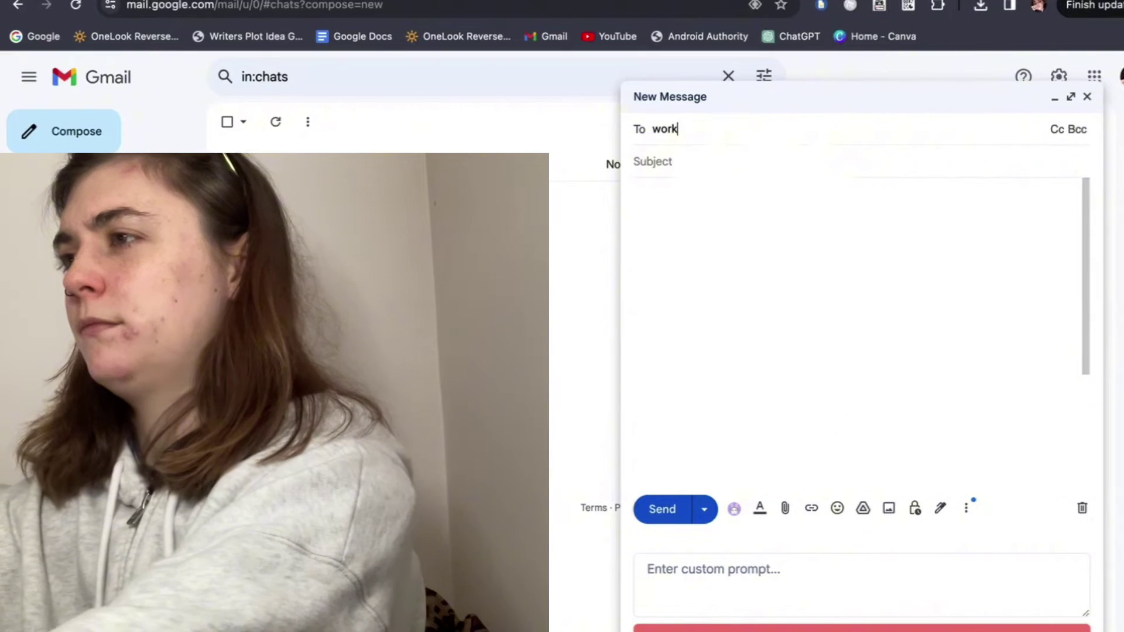
type(" c")
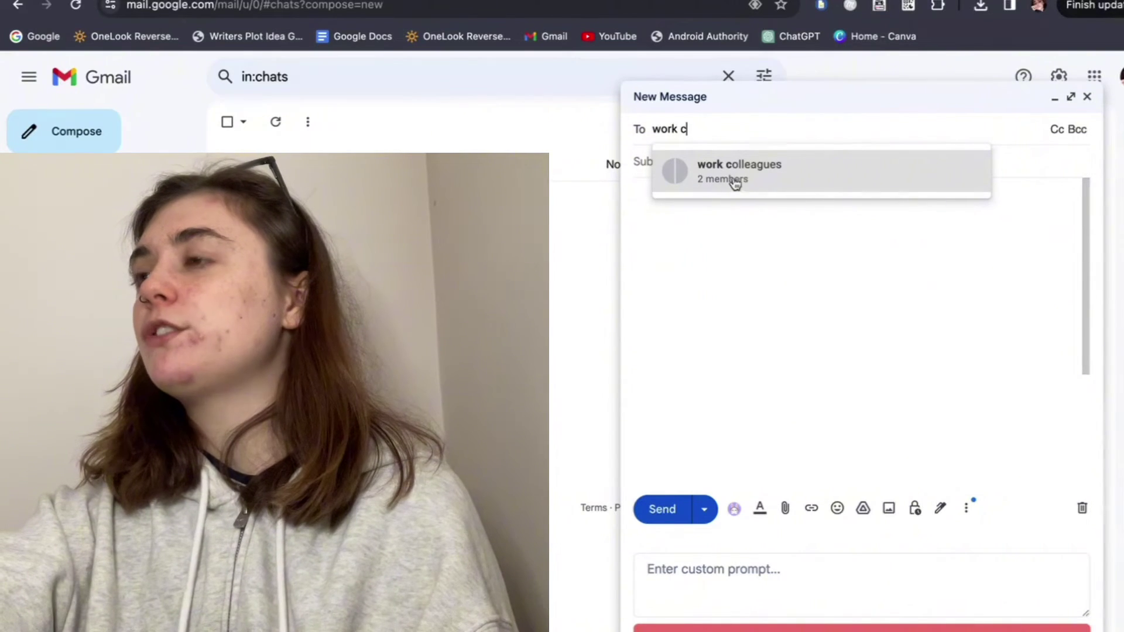
left_click(754, 180)
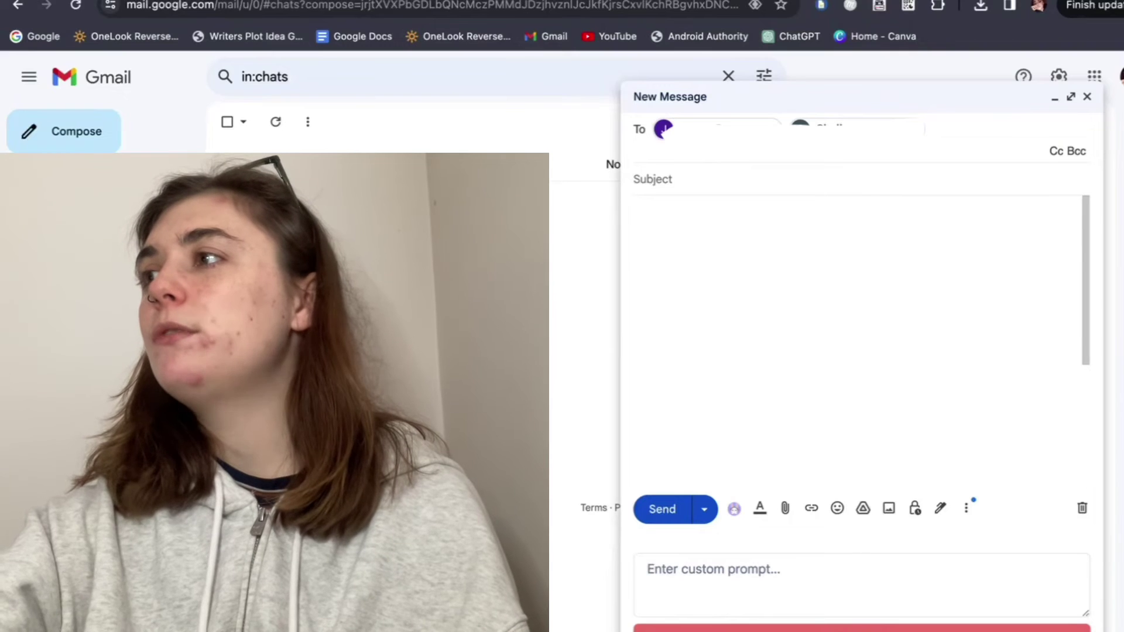
left_click(1087, 99)
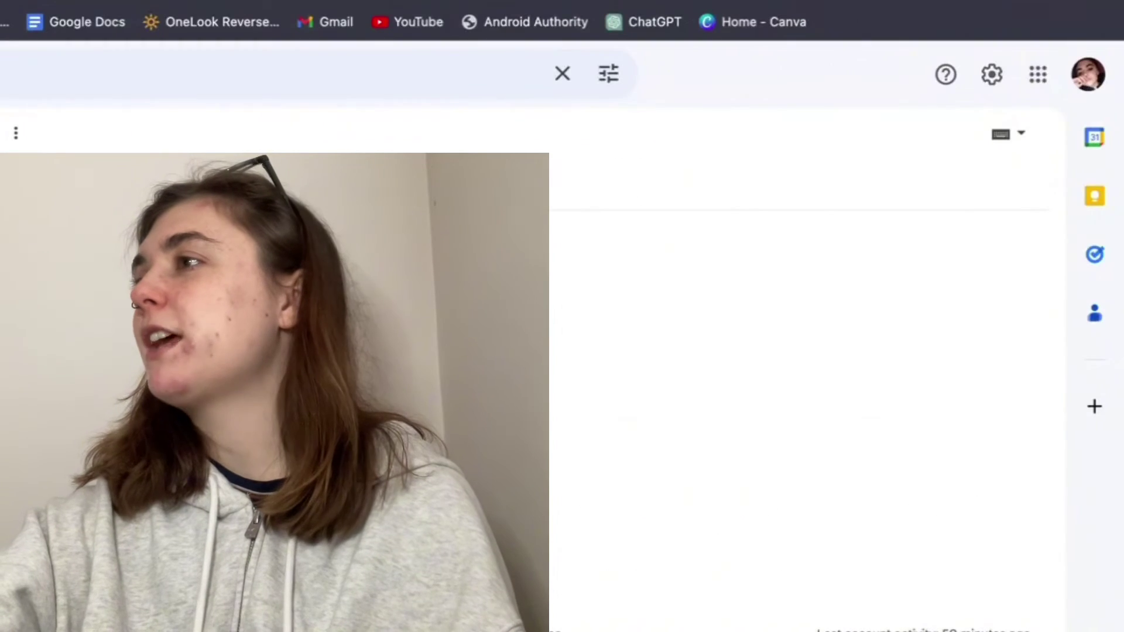
Step: Return to Google Contacts and filter to the work colleagues label's 3 contacts
left_click(1038, 74)
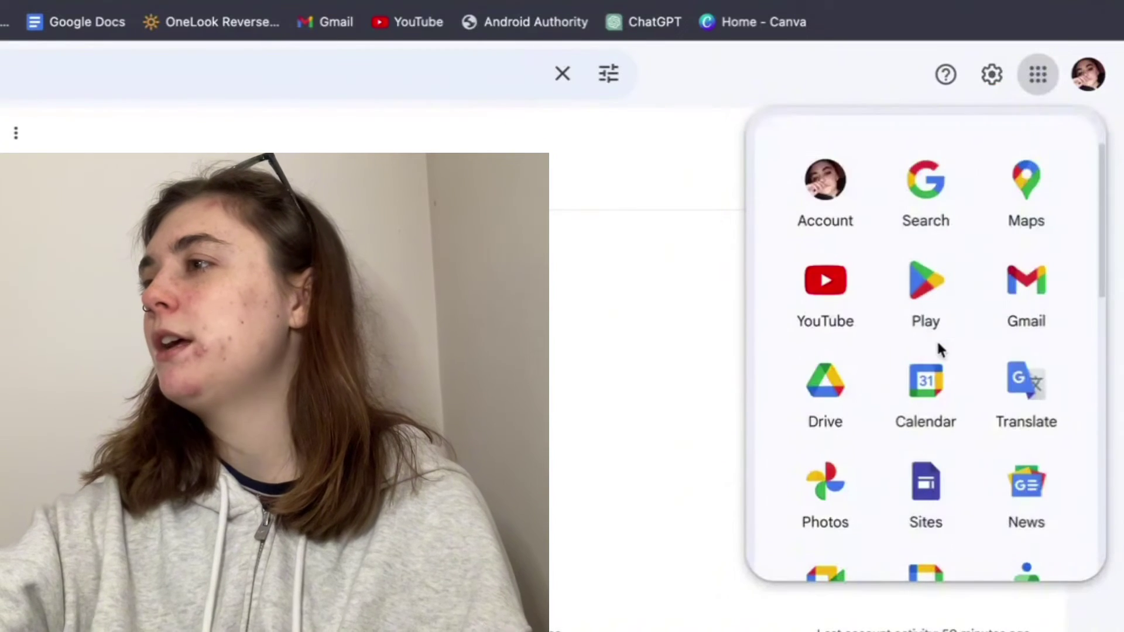
scroll(937, 346, "down", 3)
scroll(937, 348, "down", 5)
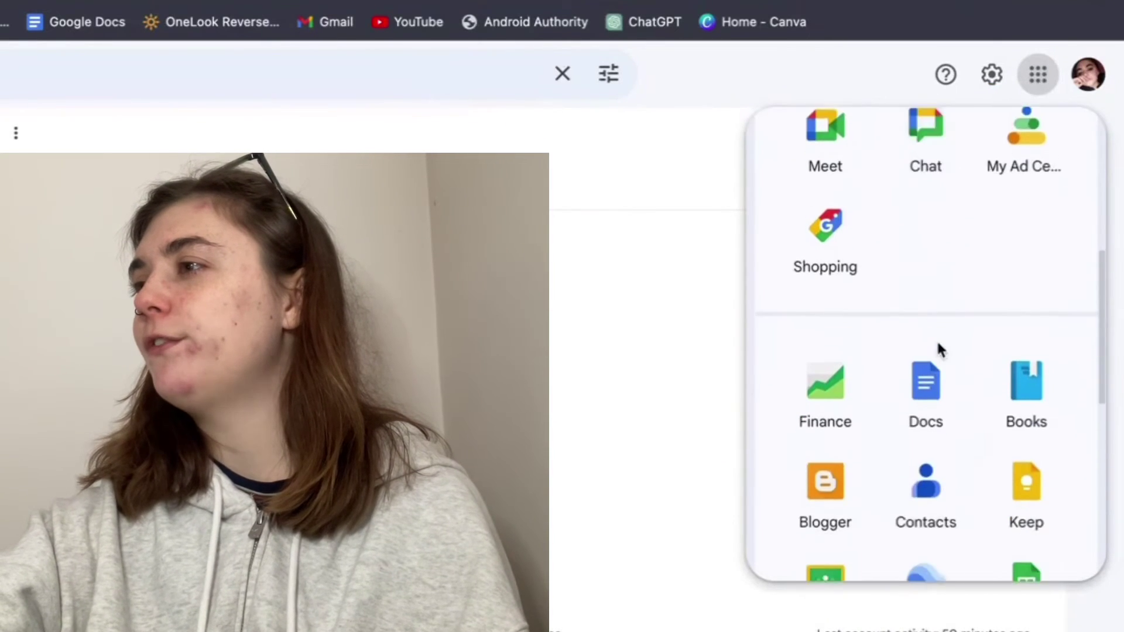
left_click(924, 439)
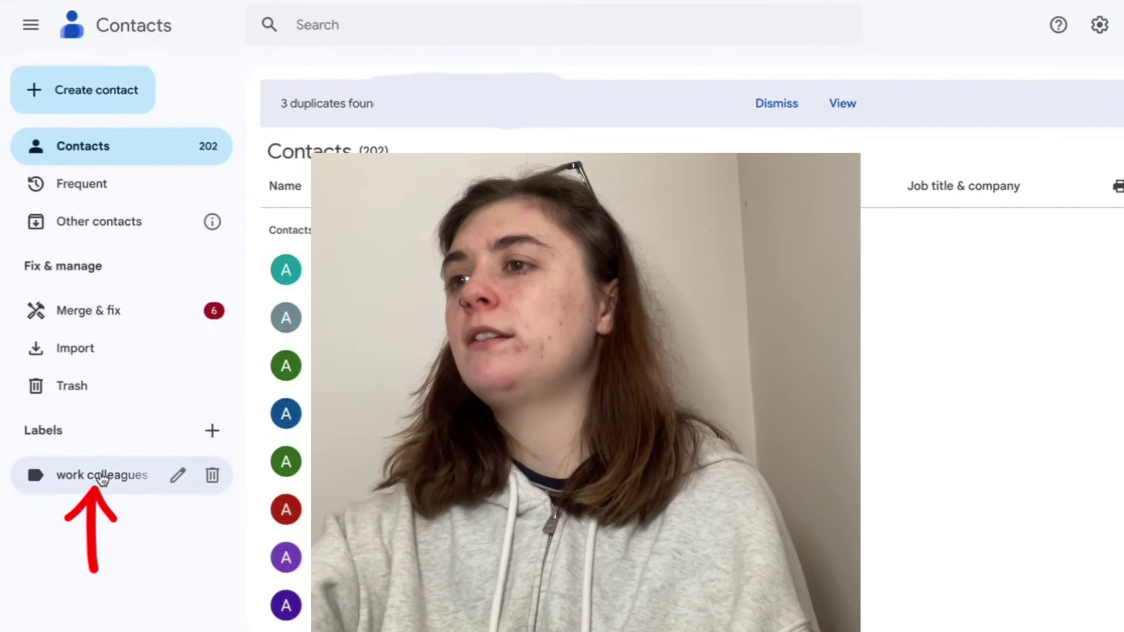
left_click(91, 477)
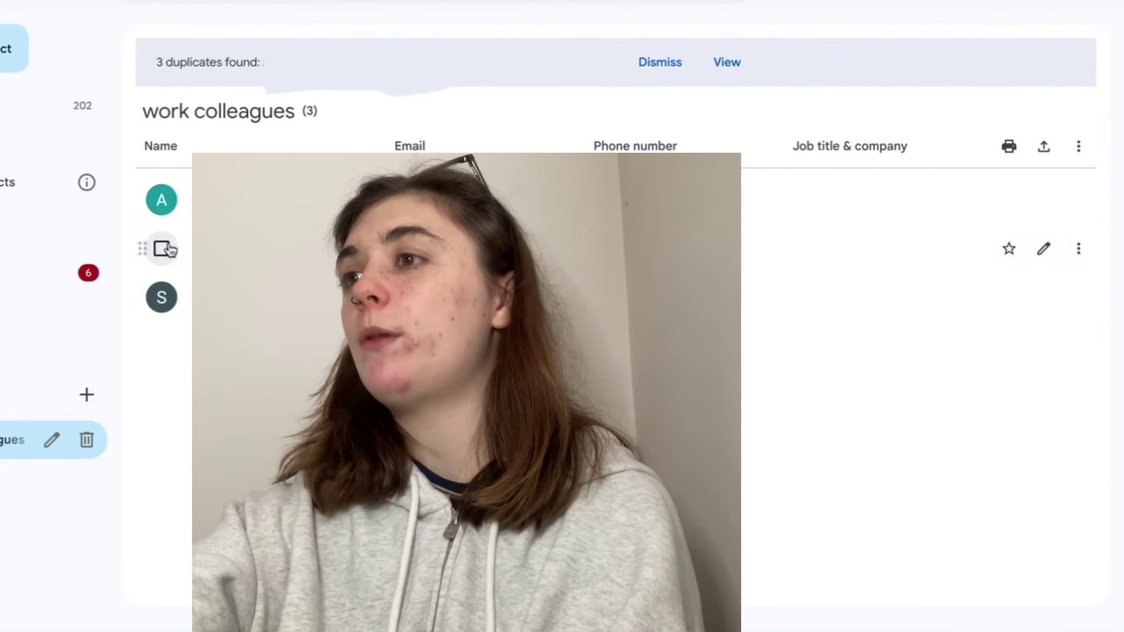
Step: Remove the J contact from the work colleagues label through More actions
left_click(163, 250)
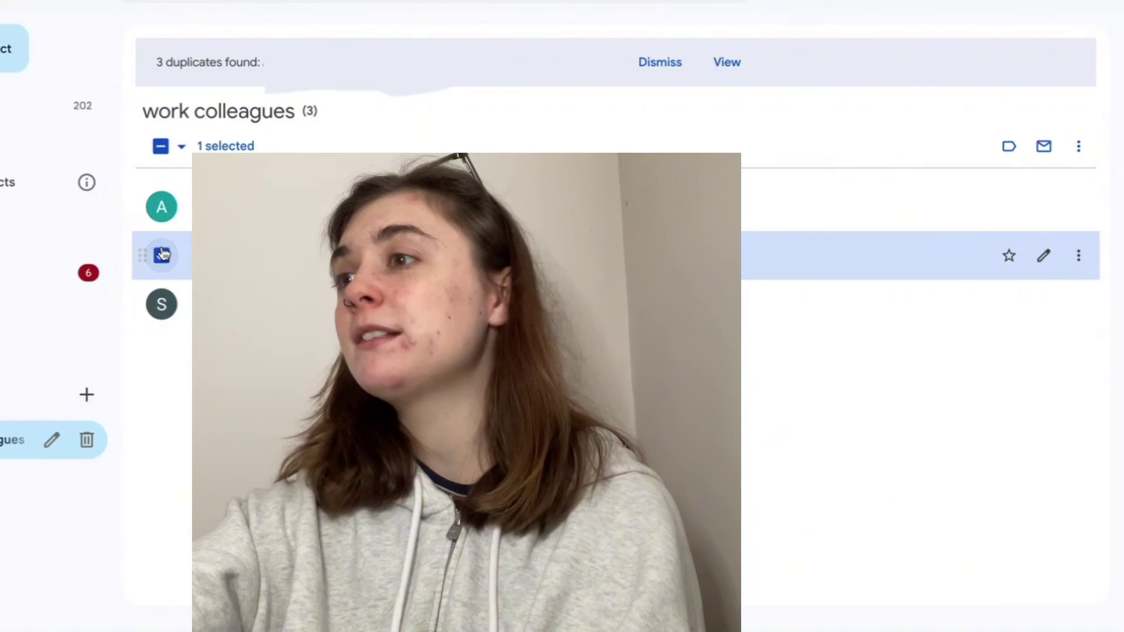
left_click(163, 254)
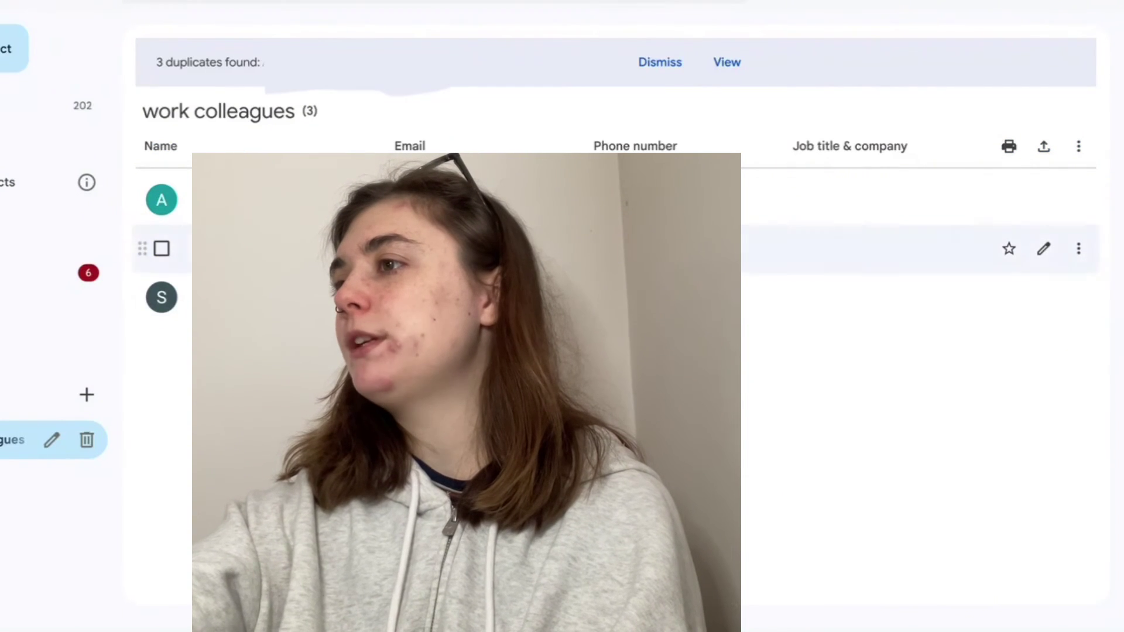
left_click(1080, 251)
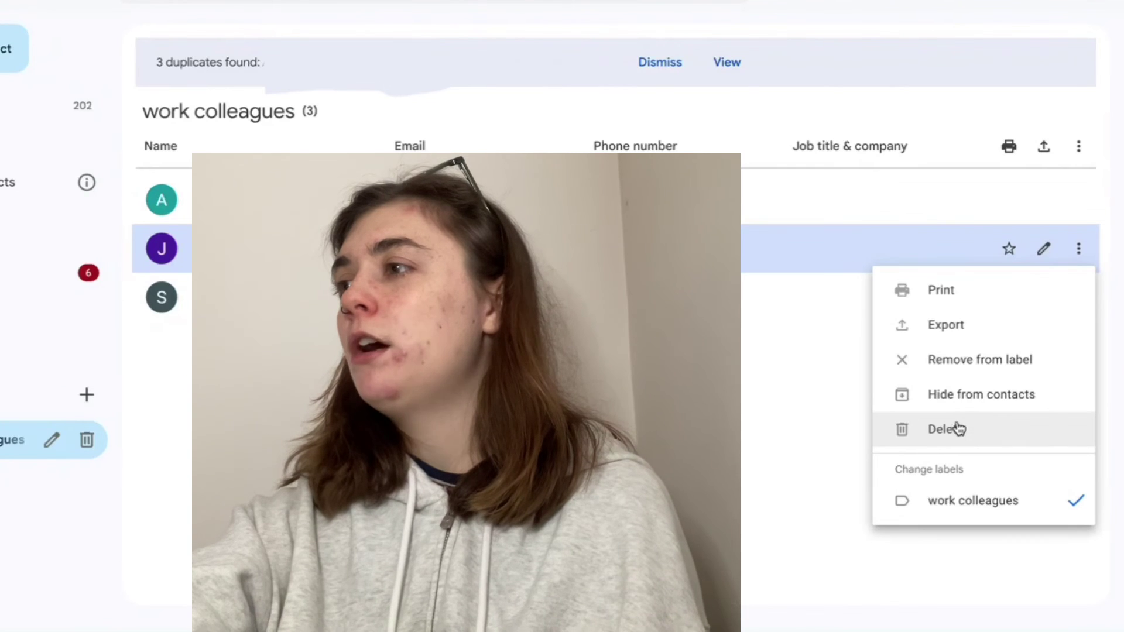
left_click(975, 365)
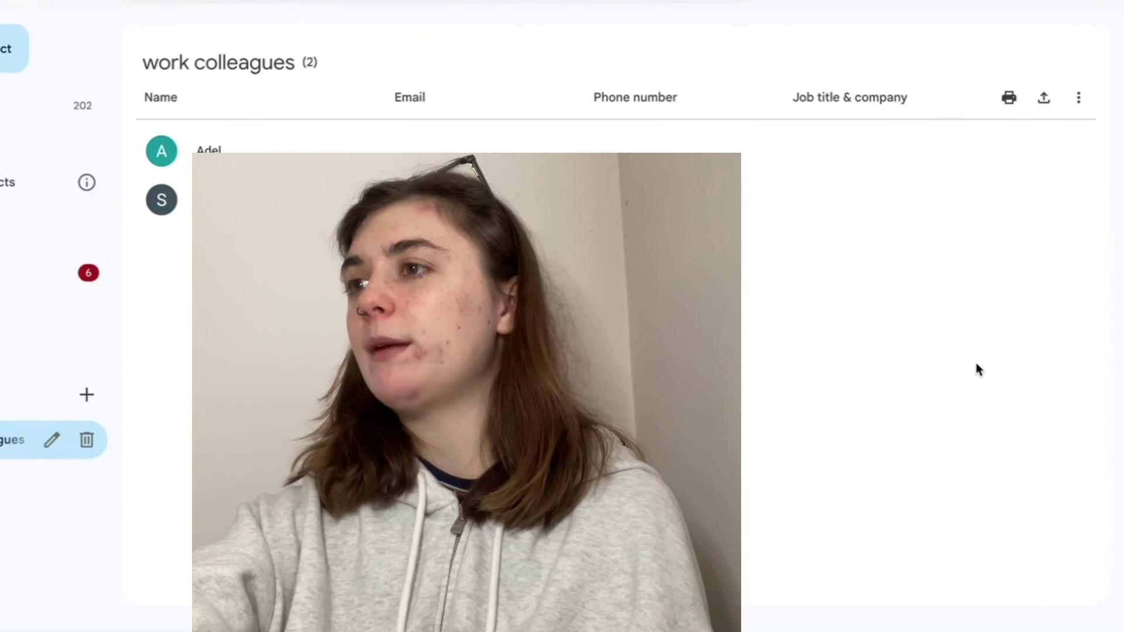